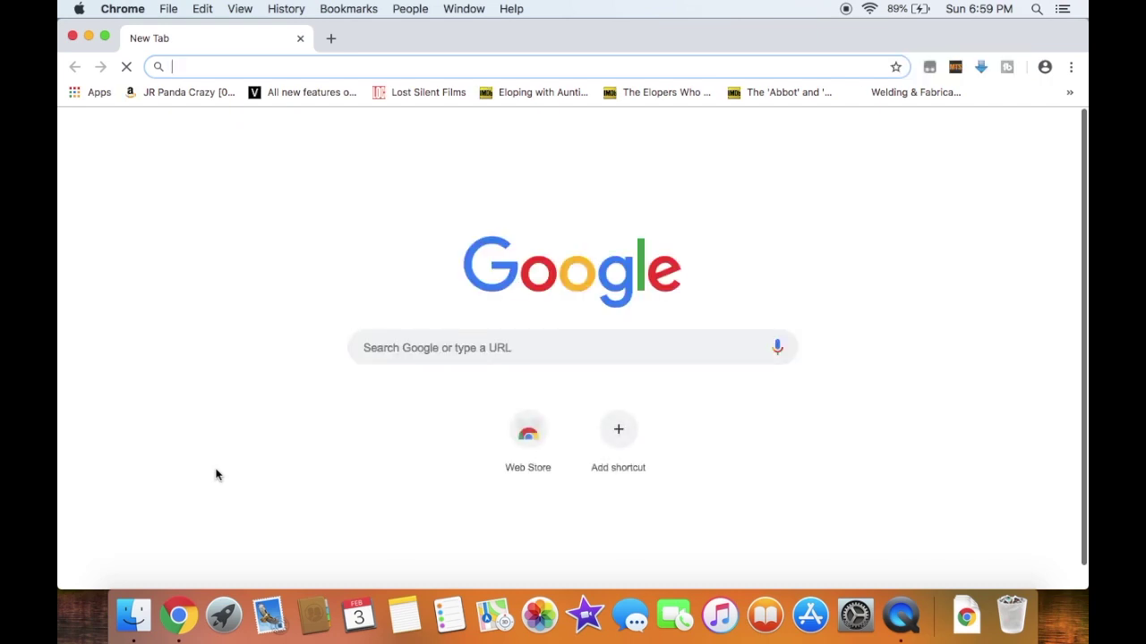
Load usa.canon.com and go to its DRIVERS & DOWNLOADS support page.
{"action": "type", "text": "usa"}
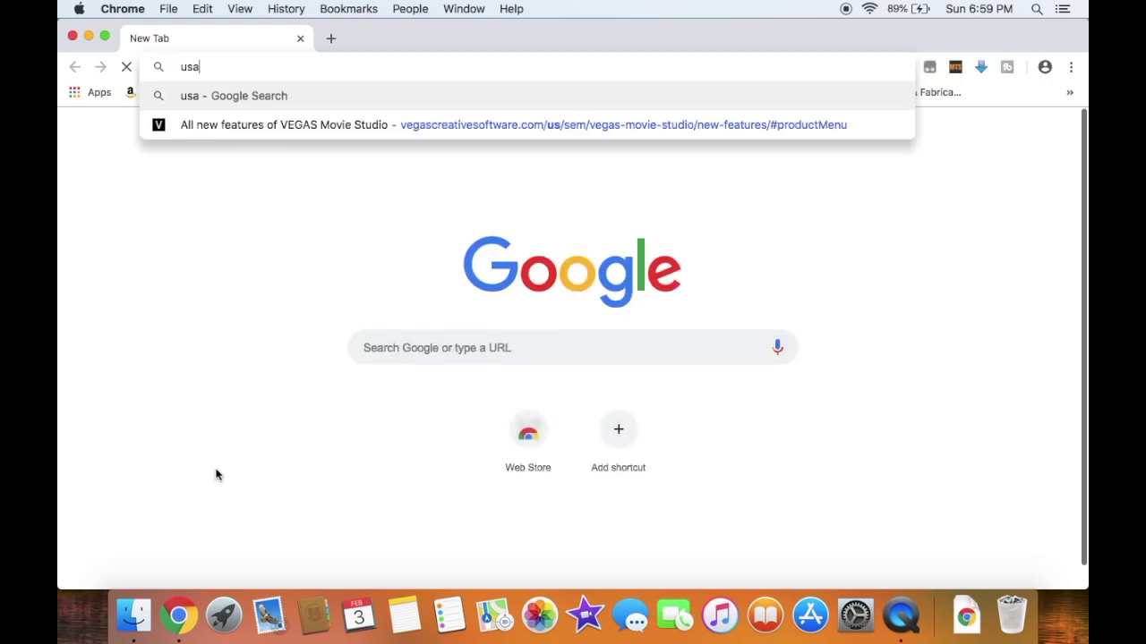
{"action": "type", "text": ".canon"}
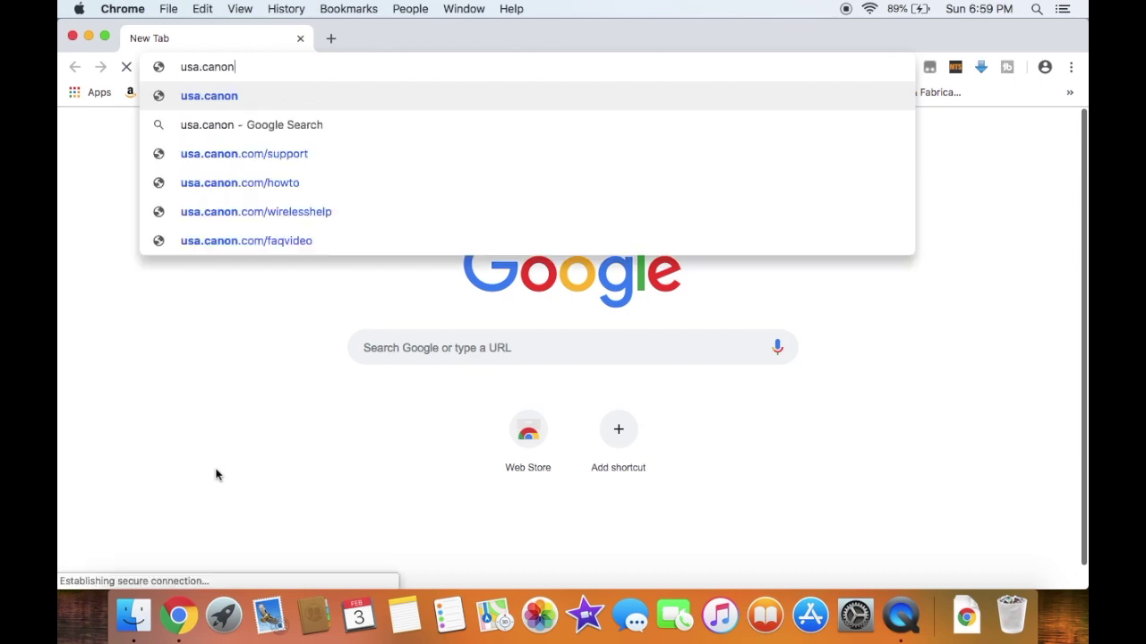
{"action": "type", "text": ".com"}
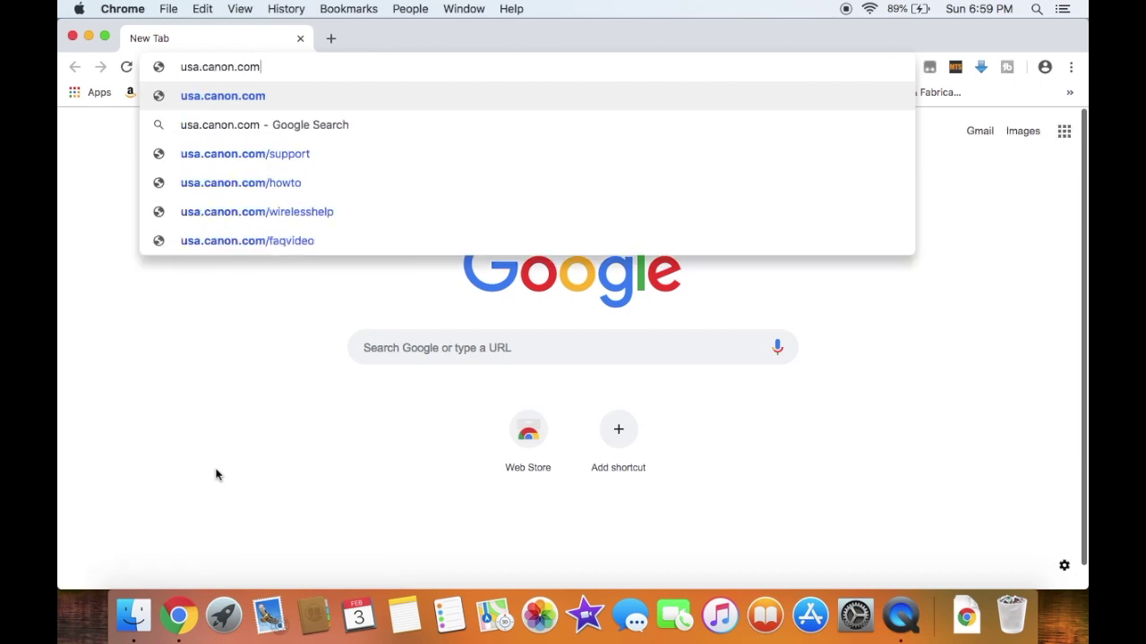
{"action": "key", "text": "Return"}
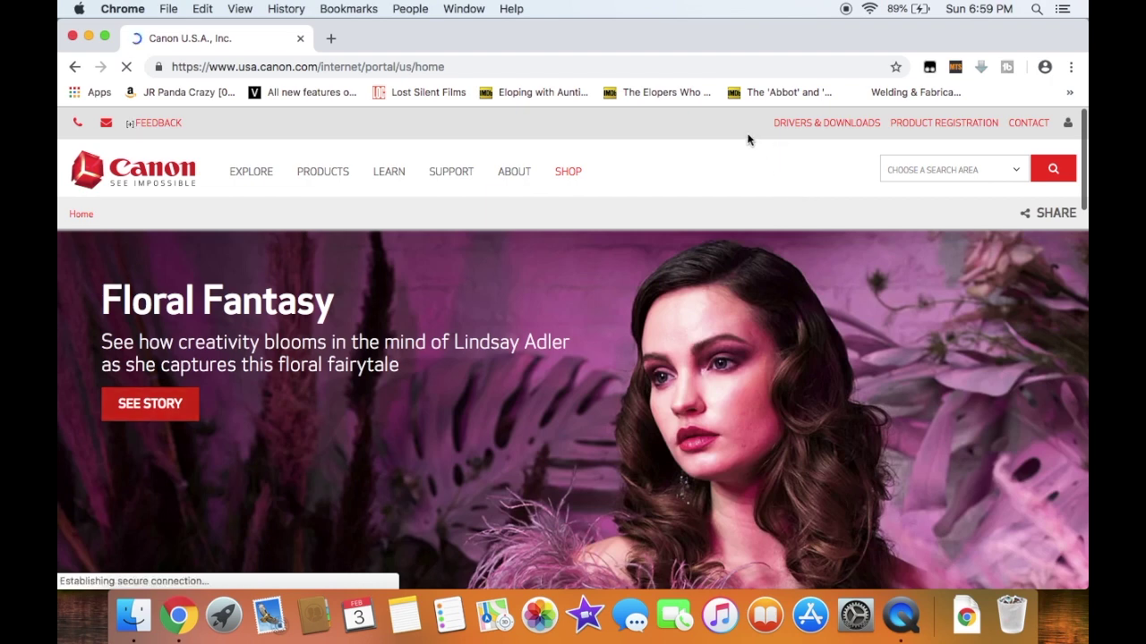
{"action": "left_click", "coordinate": [798, 126]}
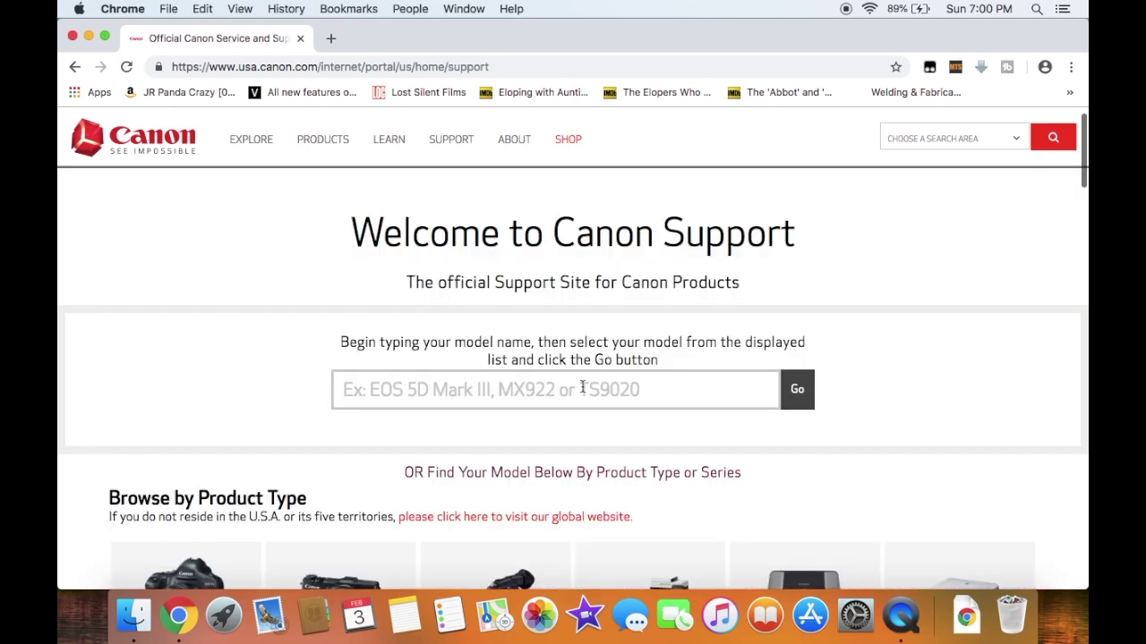
Search for LBP6030 and open the imageCLASS LBP6030w support page.
{"action": "type", "text": "LBP"}
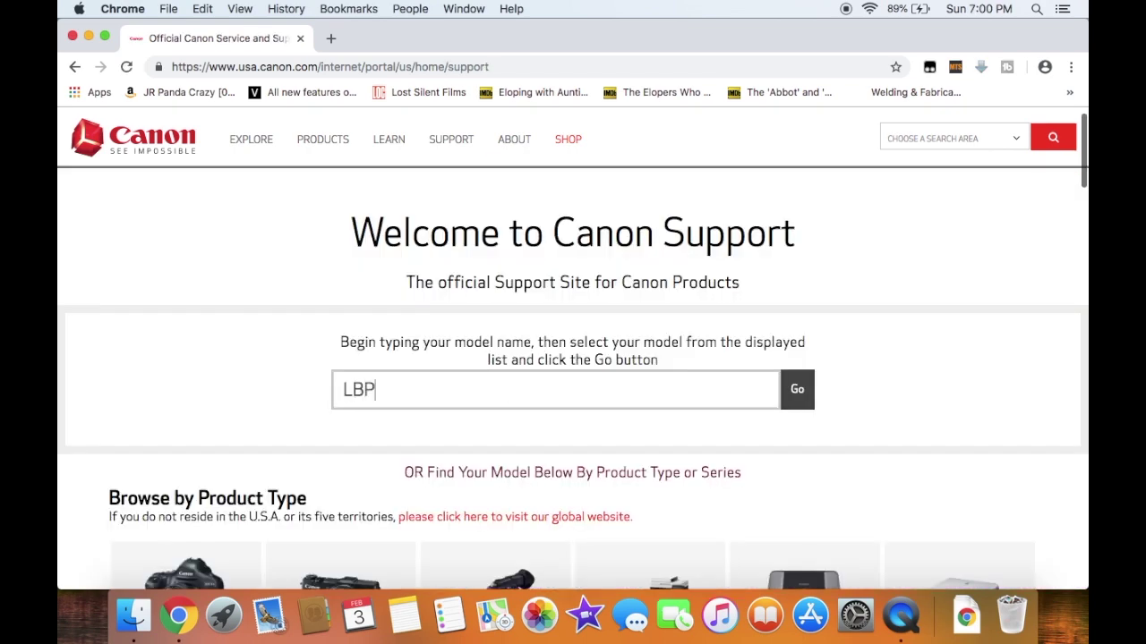
{"action": "type", "text": "6030"}
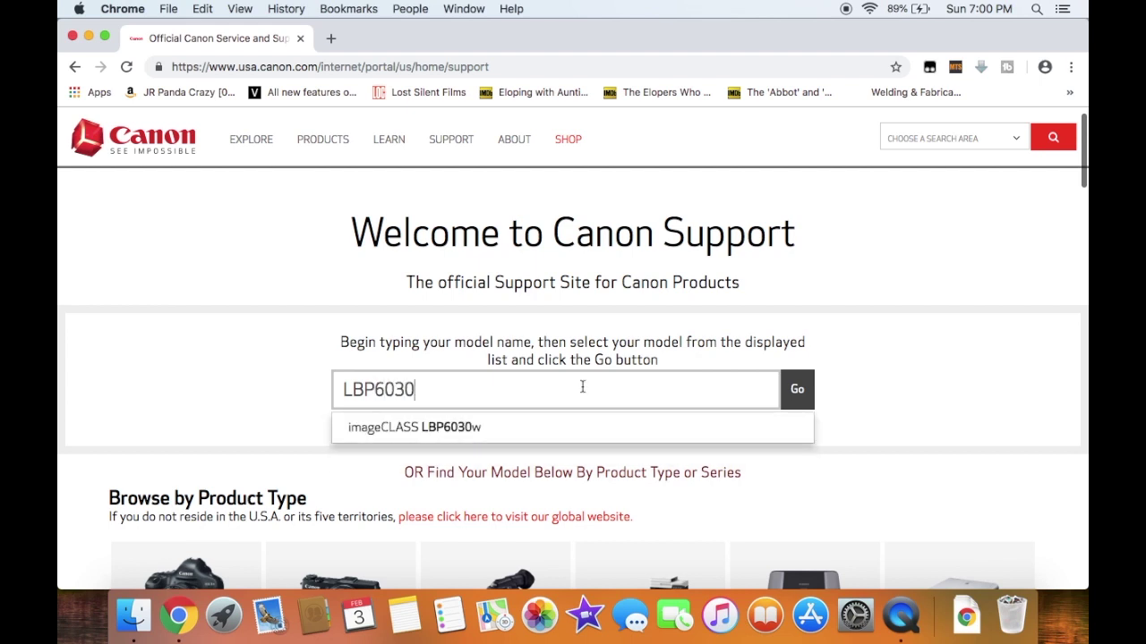
{"action": "left_click", "coordinate": [574, 428]}
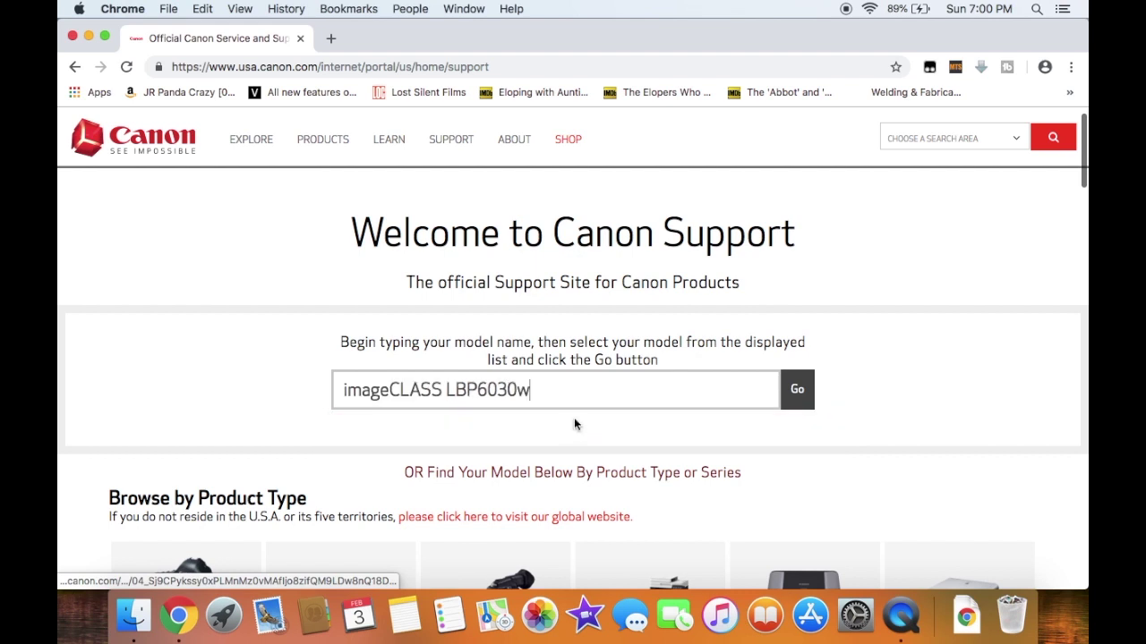
{"action": "left_click", "coordinate": [797, 389]}
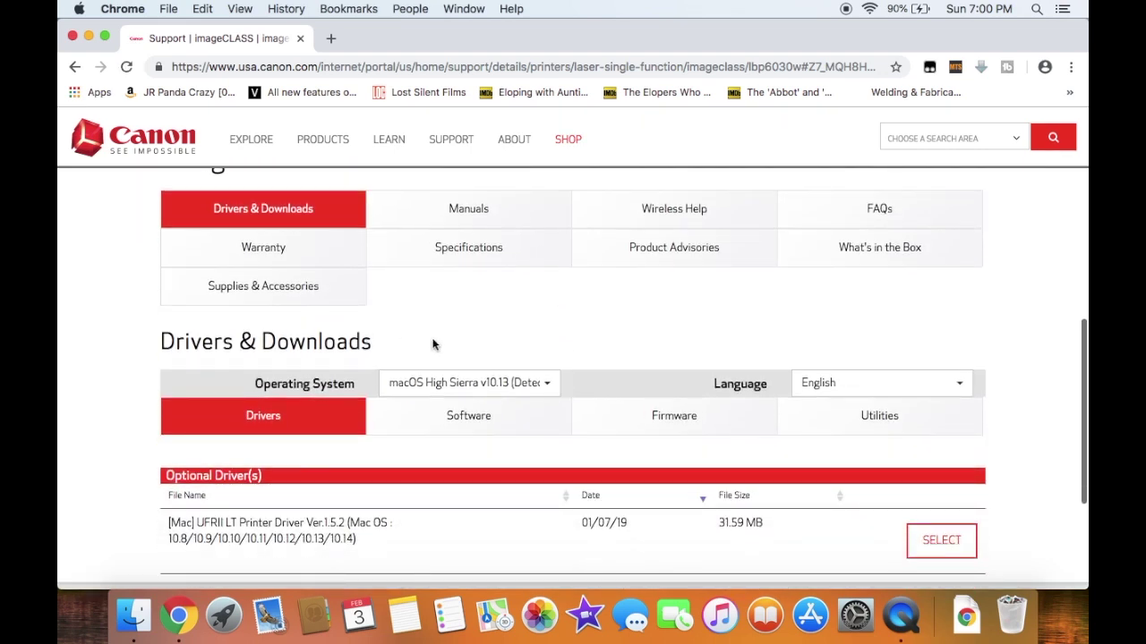
Switch Drivers & Downloads to the Software tab and select the Network Setup Tool Ver.2.32 download.
{"action": "scroll", "coordinate": [430, 342], "scroll_direction": "down", "scroll_amount": 1}
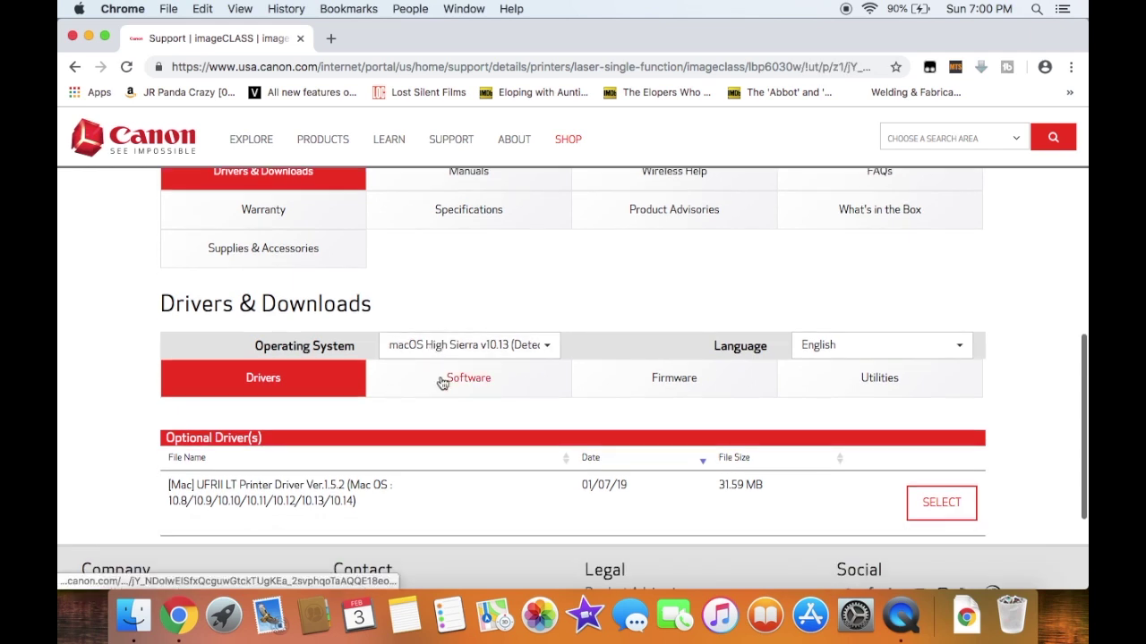
{"action": "left_click", "coordinate": [442, 382]}
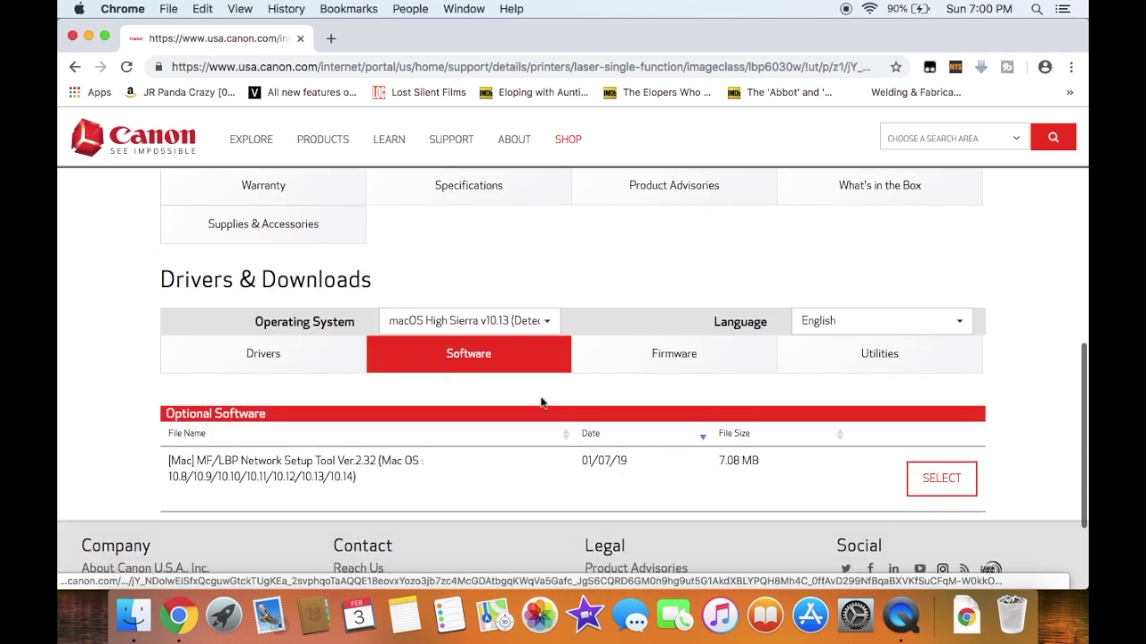
{"action": "left_click", "coordinate": [933, 482]}
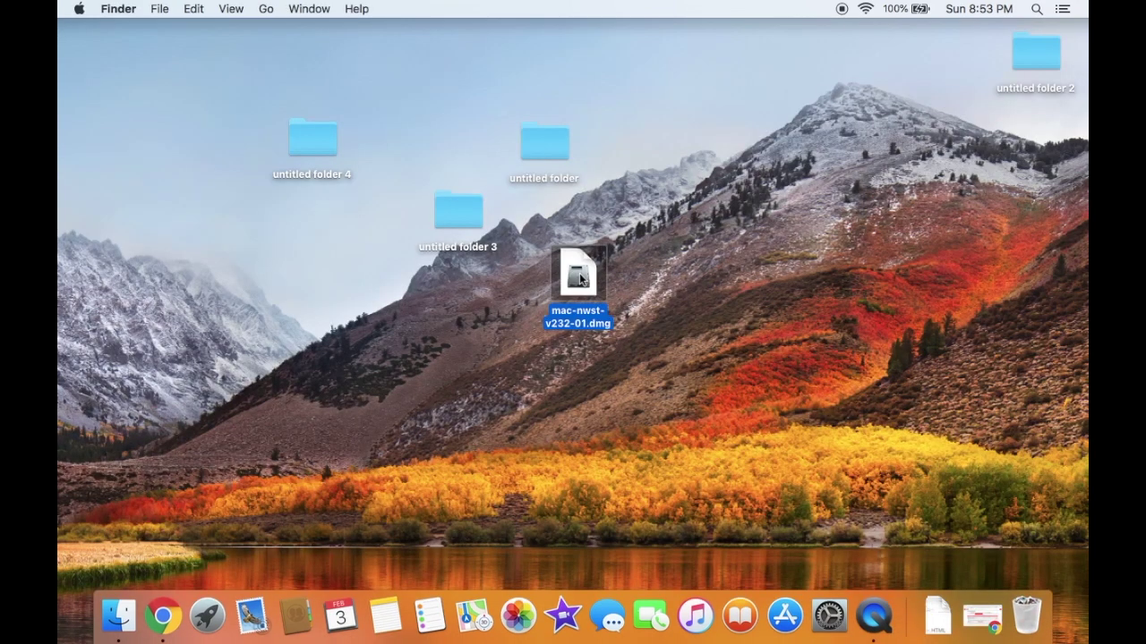
Mount mac-nwst-v232-01.dmg and launch Canon MF/LBP Network Setup Tool from it.
{"action": "double_click", "coordinate": [578, 278]}
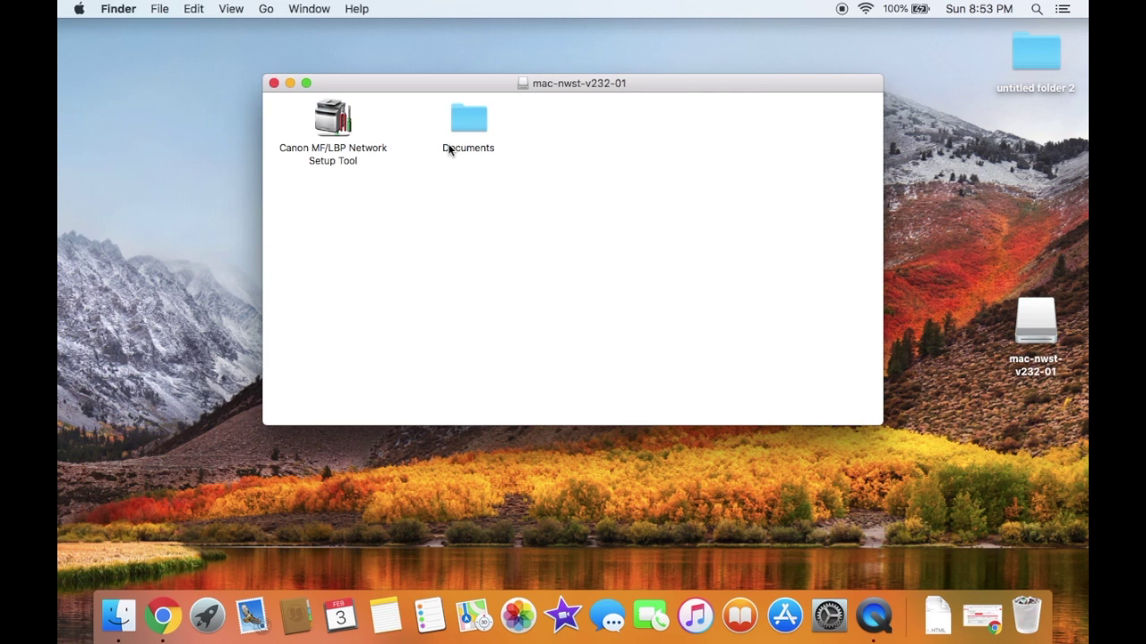
{"action": "left_click", "coordinate": [334, 127]}
{"action": "double_click", "coordinate": [333, 127]}
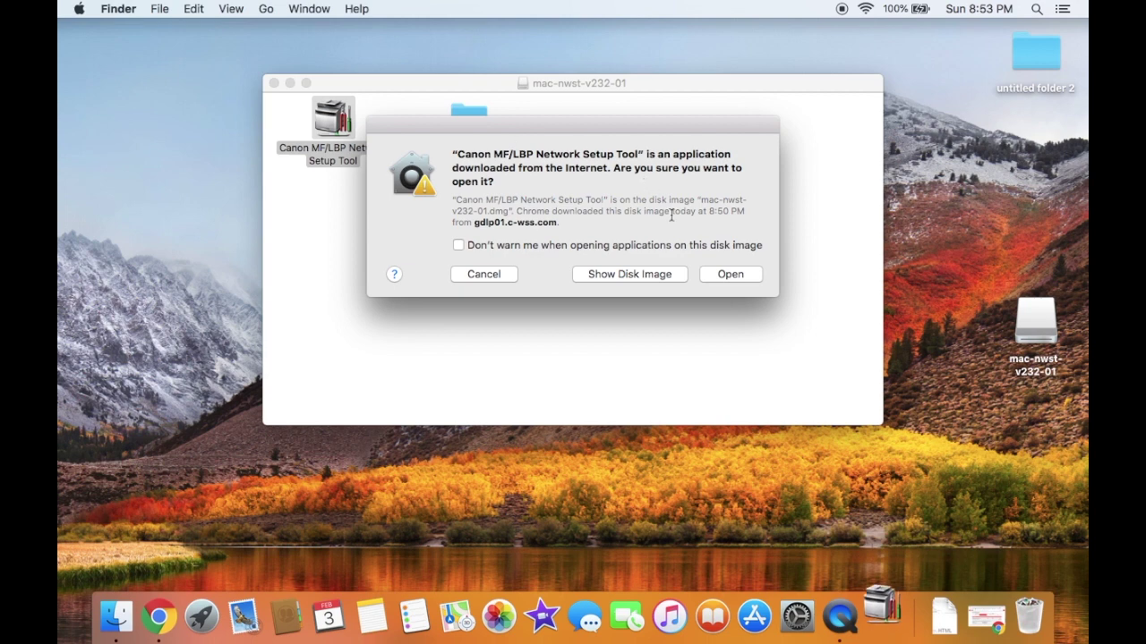
Allow the downloaded app to open and choose Wireless LAN Connection.
{"action": "left_click", "coordinate": [731, 274]}
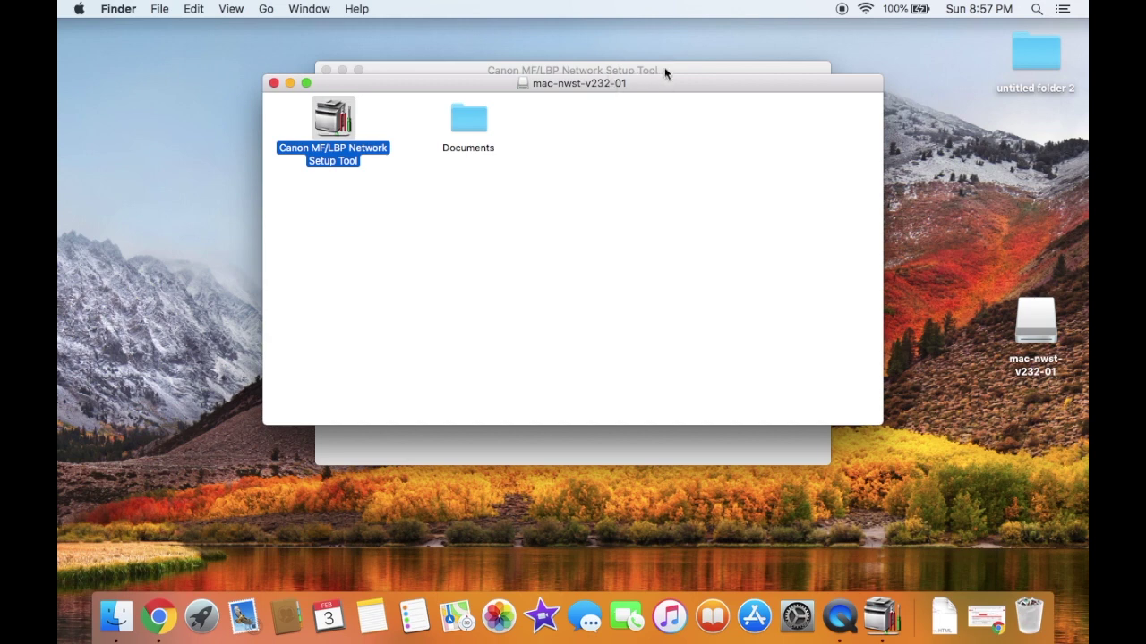
{"action": "left_click", "coordinate": [665, 70]}
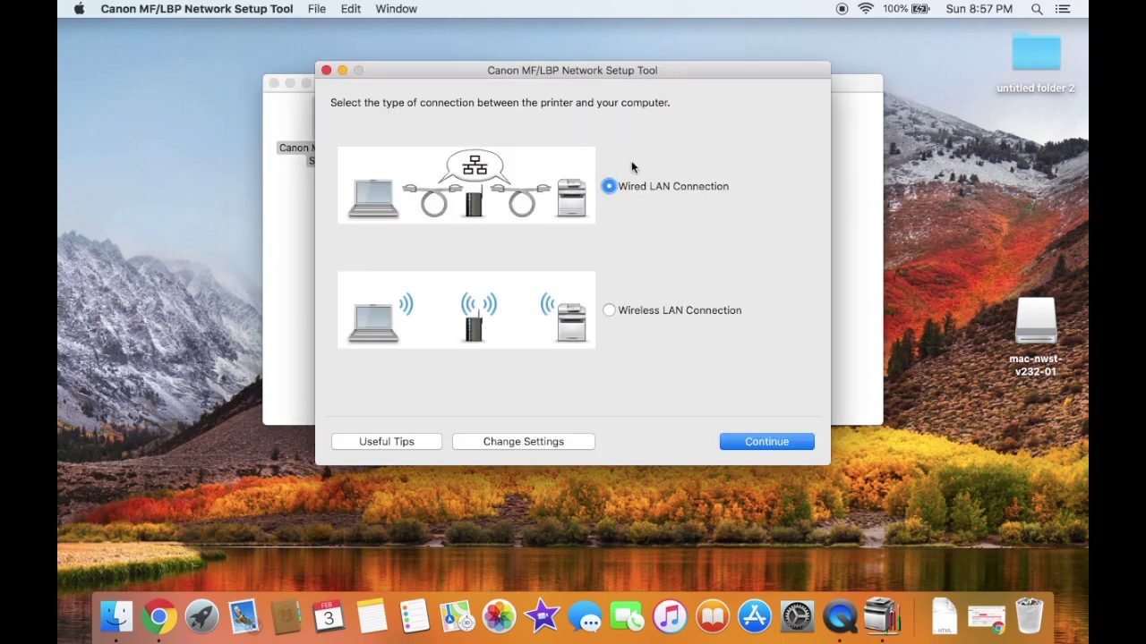
{"action": "left_click", "coordinate": [609, 311]}
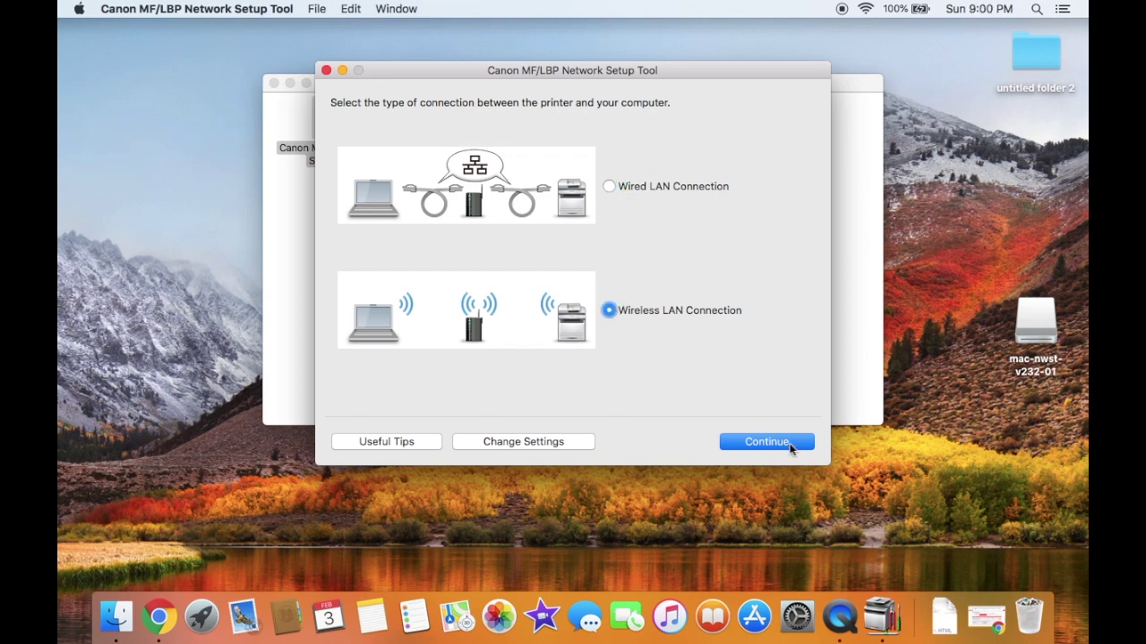
{"action": "left_click", "coordinate": [797, 442]}
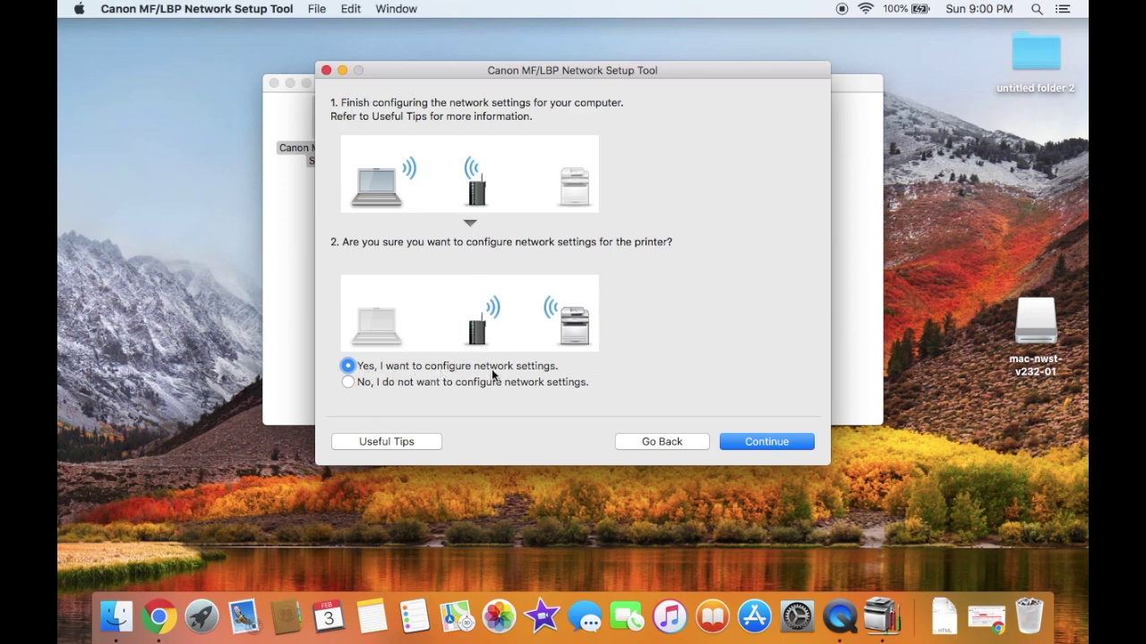
Proceed with Easy Setup, indicating the access point has no WPS button.
{"action": "left_click", "coordinate": [756, 439]}
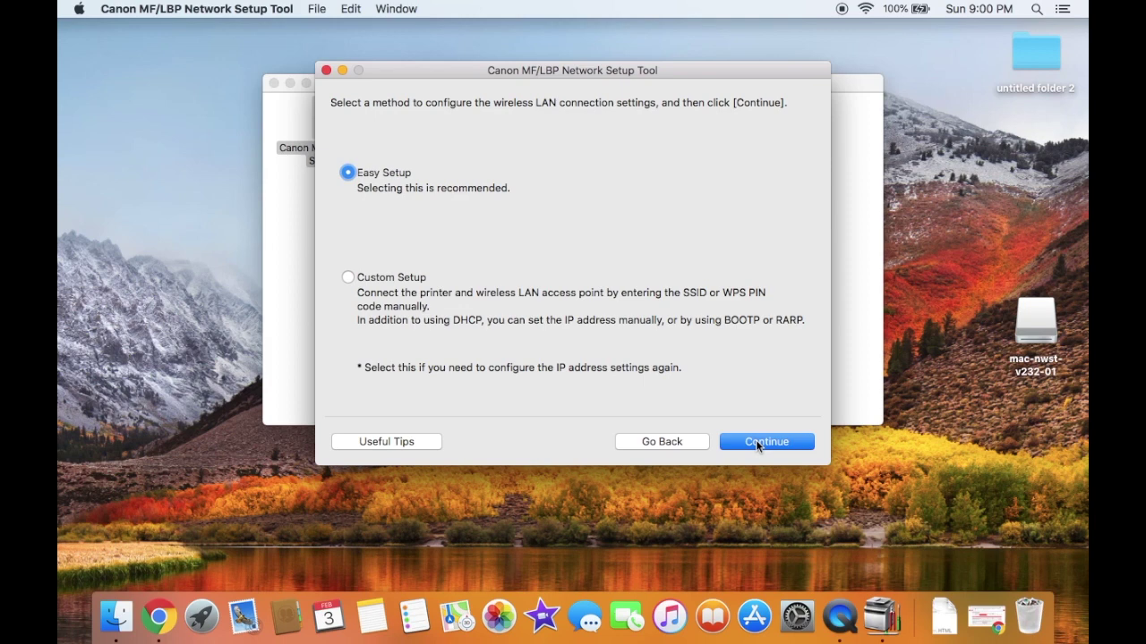
{"action": "left_click", "coordinate": [756, 439]}
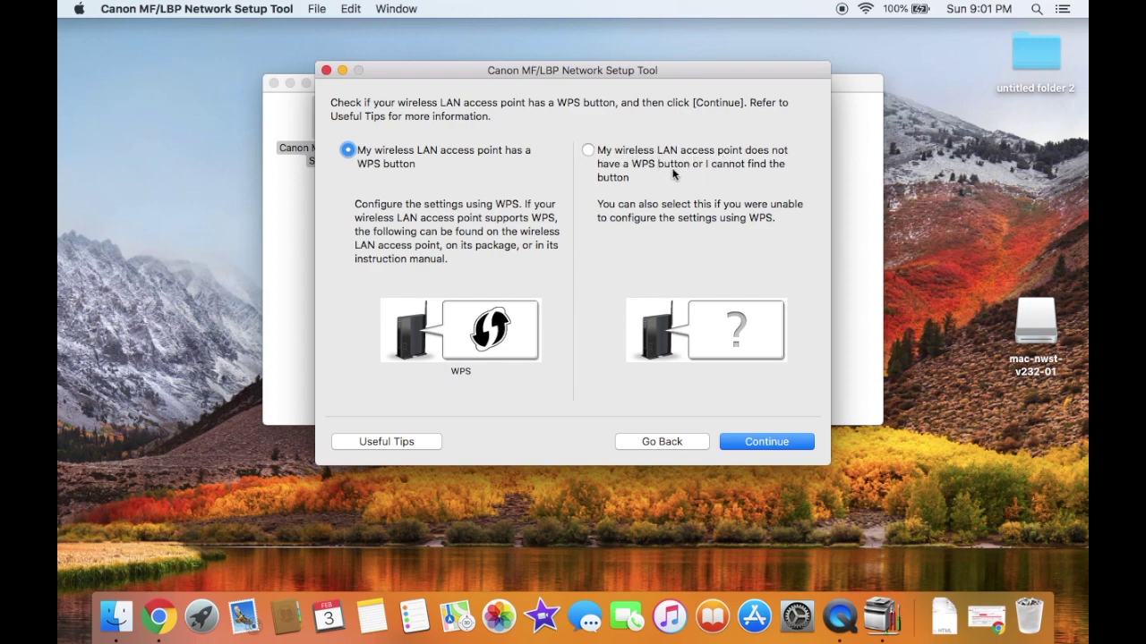
{"action": "left_click", "coordinate": [590, 153]}
{"action": "left_click", "coordinate": [776, 442]}
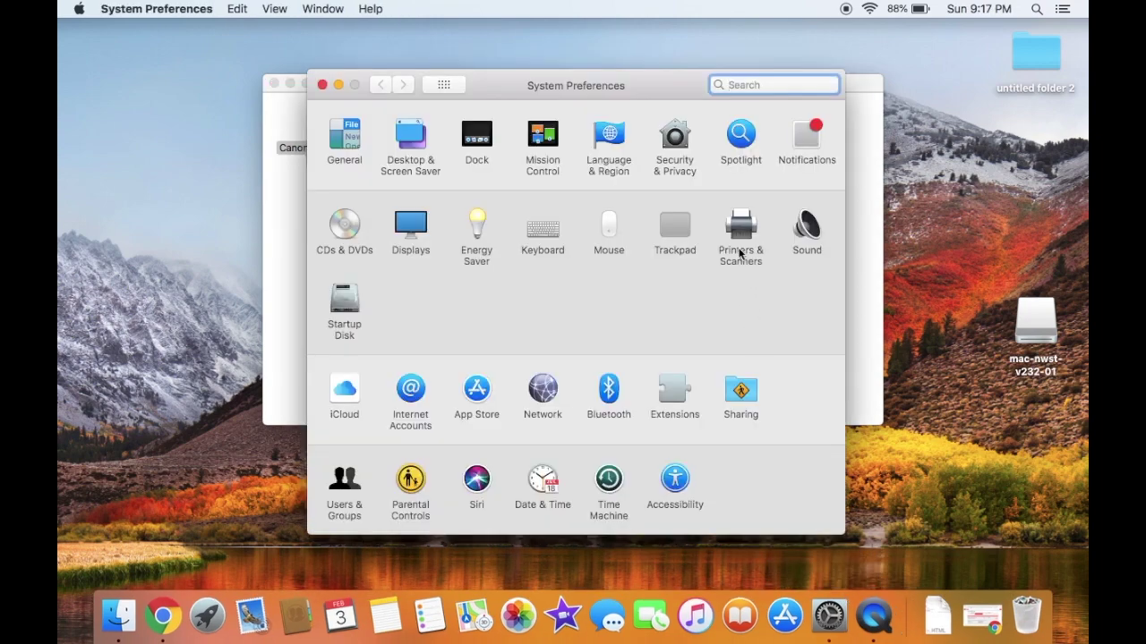
Open Printers & Scanners and the Add Printer or Scanner window.
{"action": "left_click", "coordinate": [740, 253]}
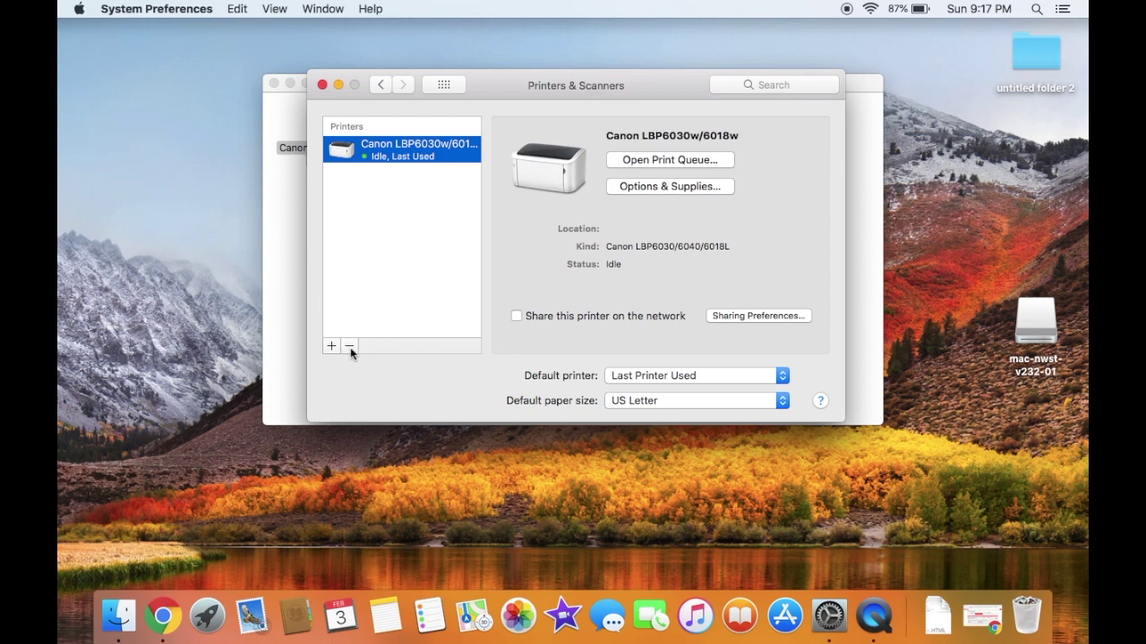
{"action": "left_click", "coordinate": [331, 351]}
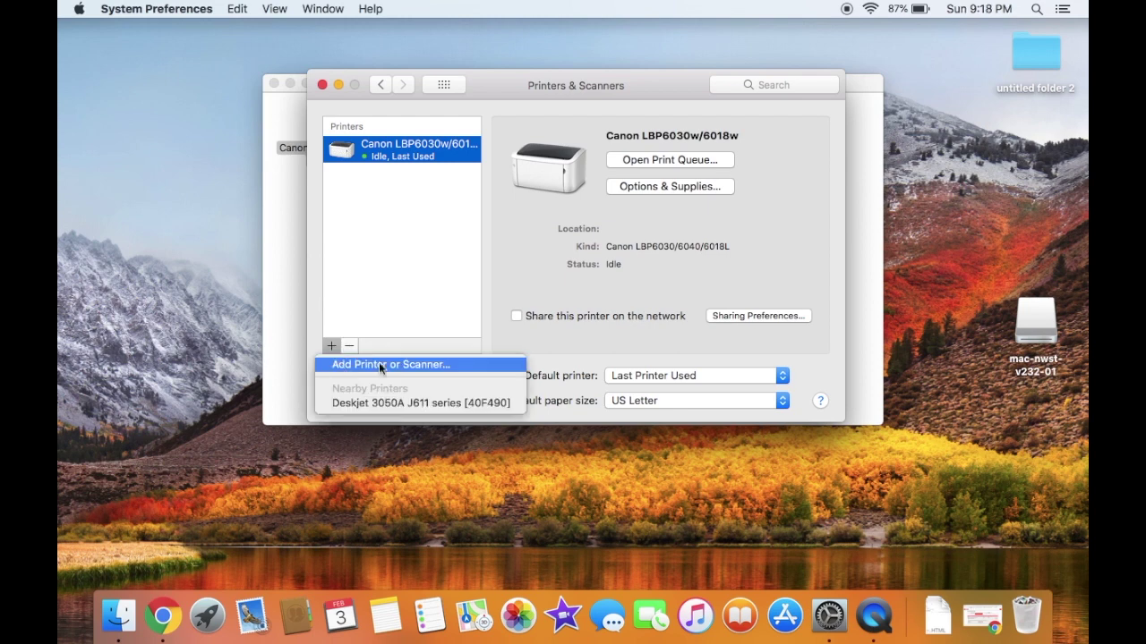
{"action": "left_click", "coordinate": [435, 363]}
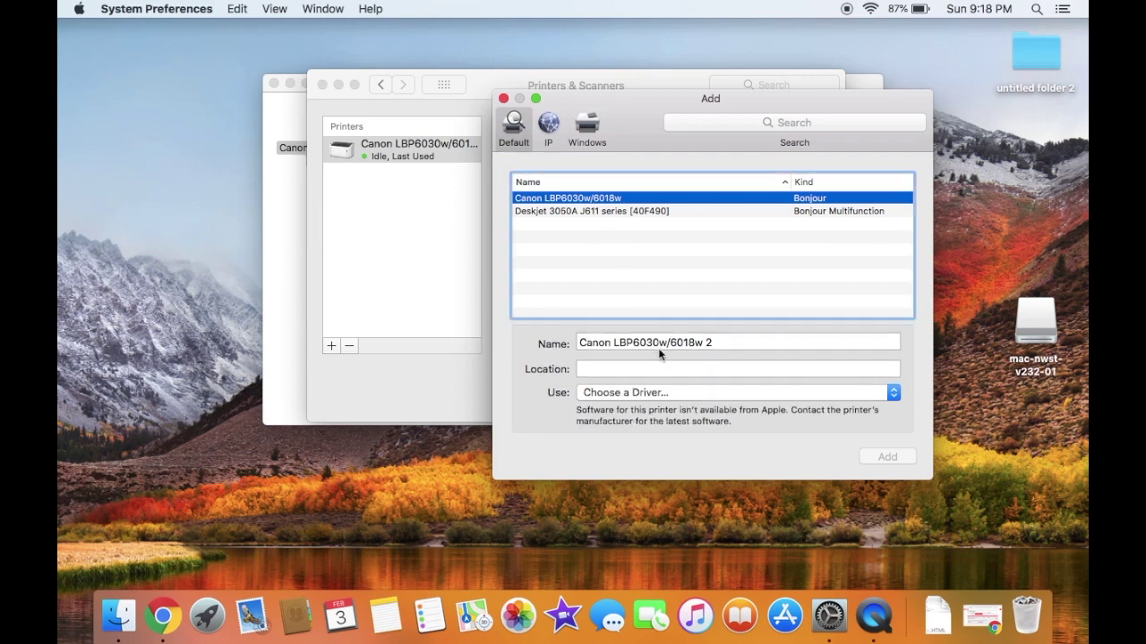
Add the Canon LBP6030w/6018w using the Canon LBP6030/6040/6018L driver from Select Software.
{"action": "left_click", "coordinate": [656, 395]}
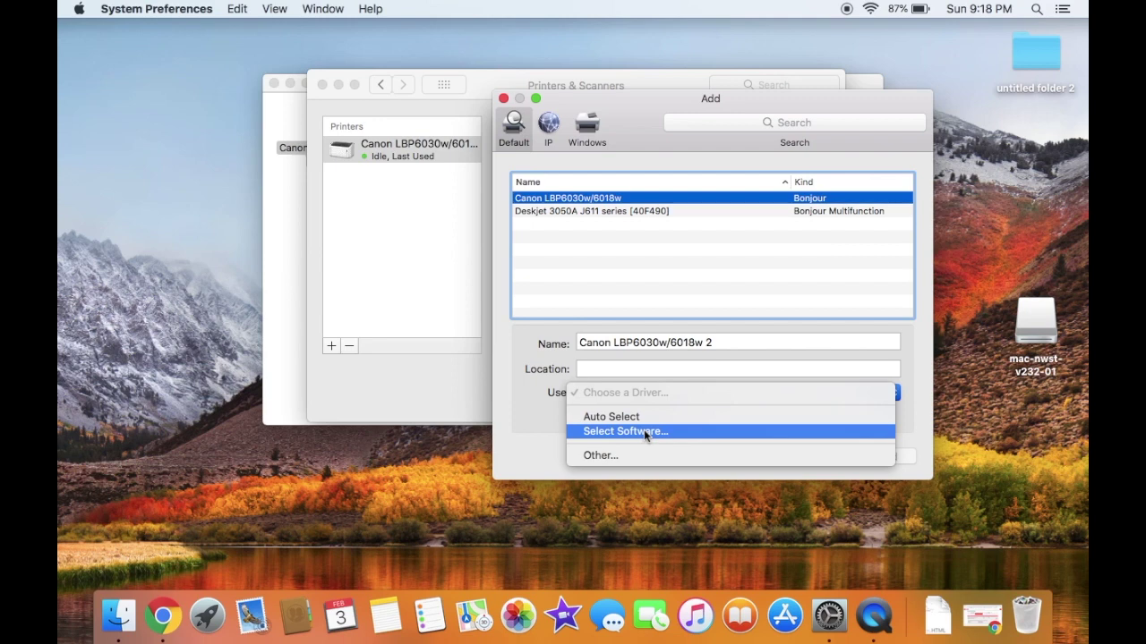
{"action": "left_click", "coordinate": [644, 433]}
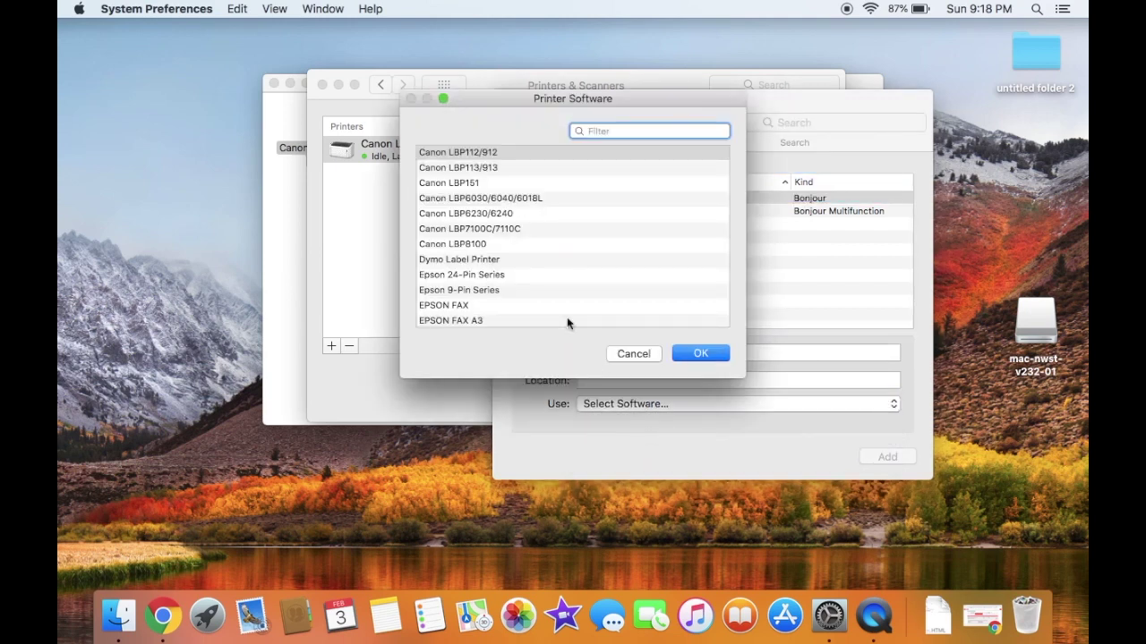
{"action": "double_click", "coordinate": [489, 199]}
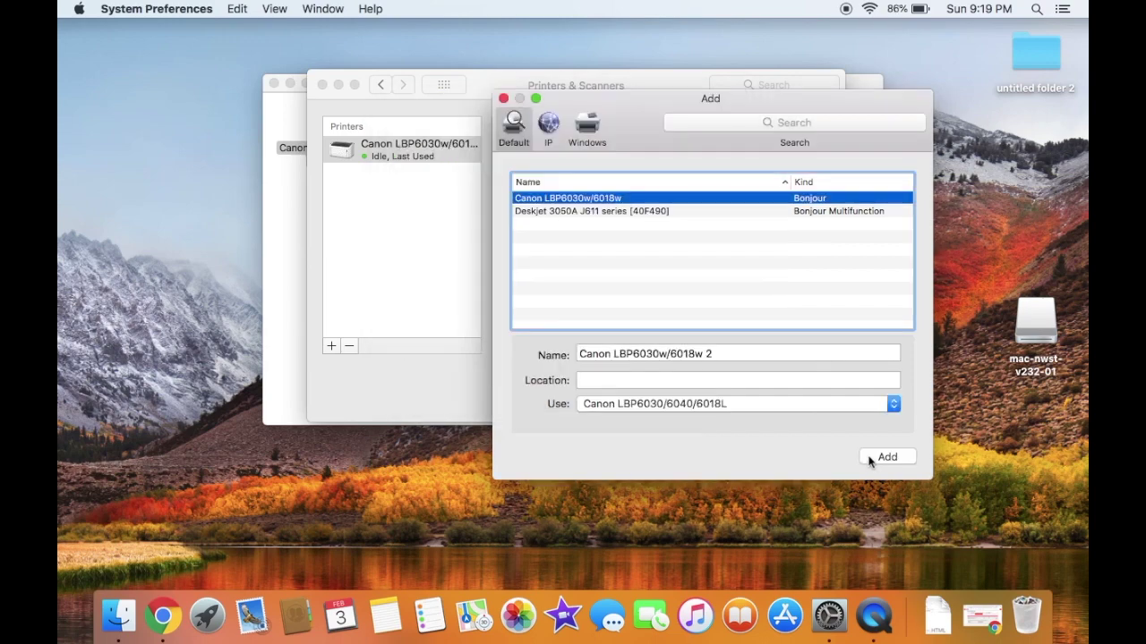
{"action": "left_click", "coordinate": [868, 459]}
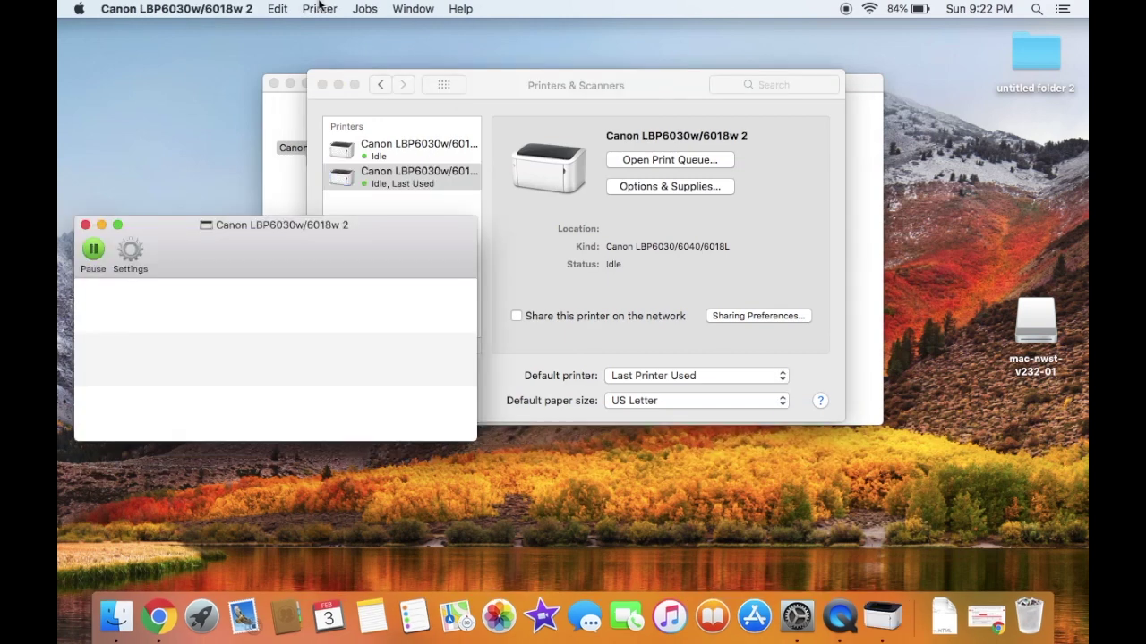
{"action": "left_click", "coordinate": [319, 8]}
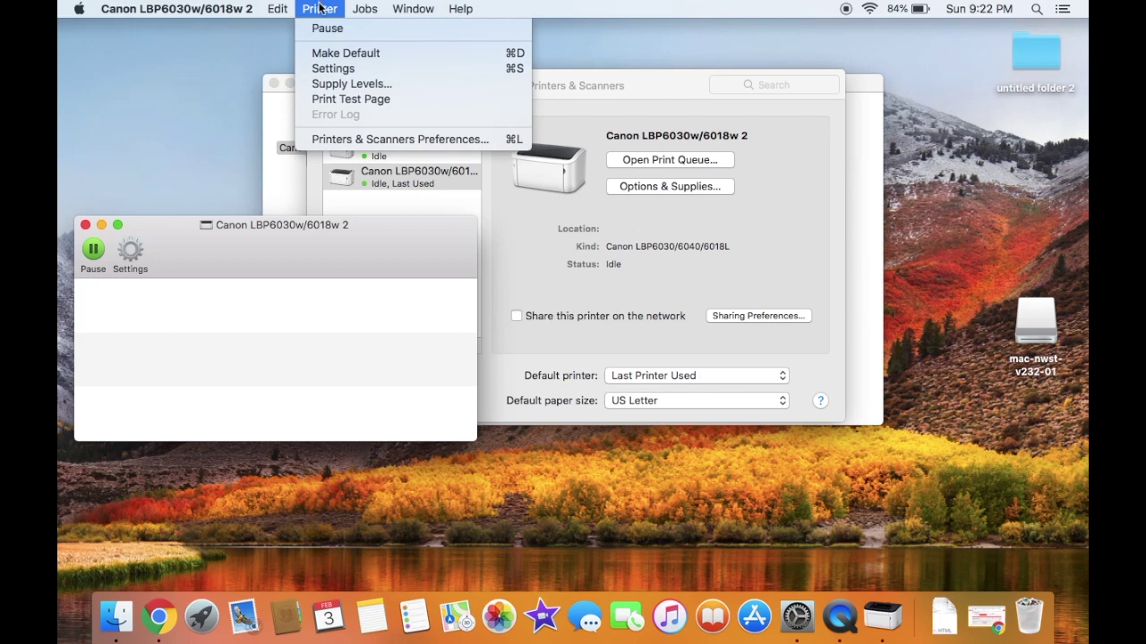
Print a test page to Canon LBP6030w/6018w 2 via Printer > Print Test Page.
{"action": "left_click", "coordinate": [349, 99]}
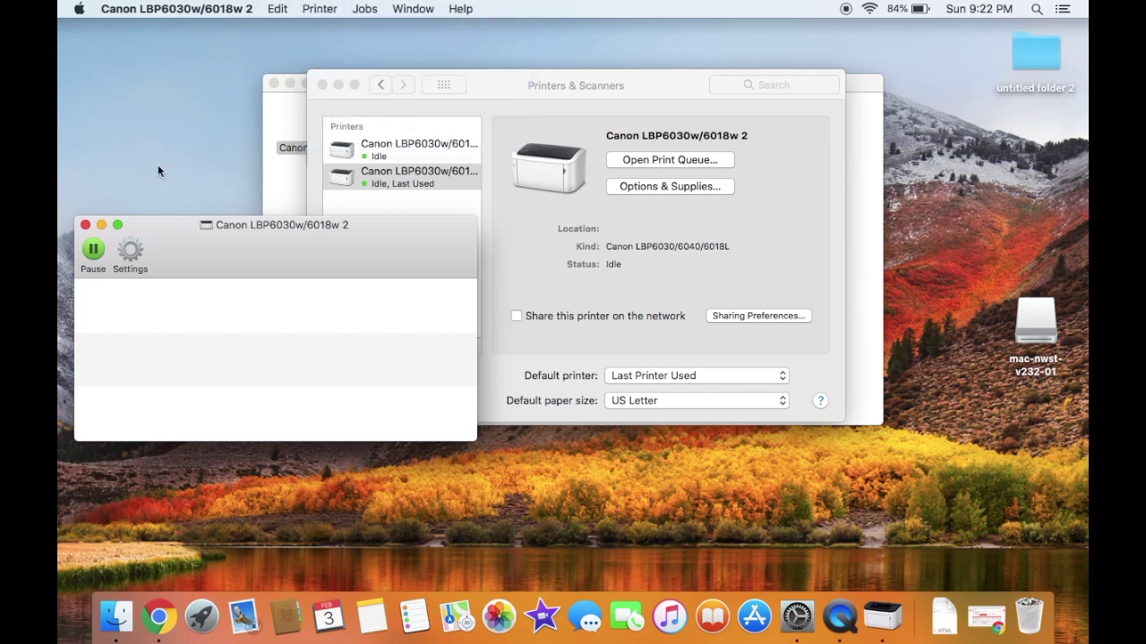